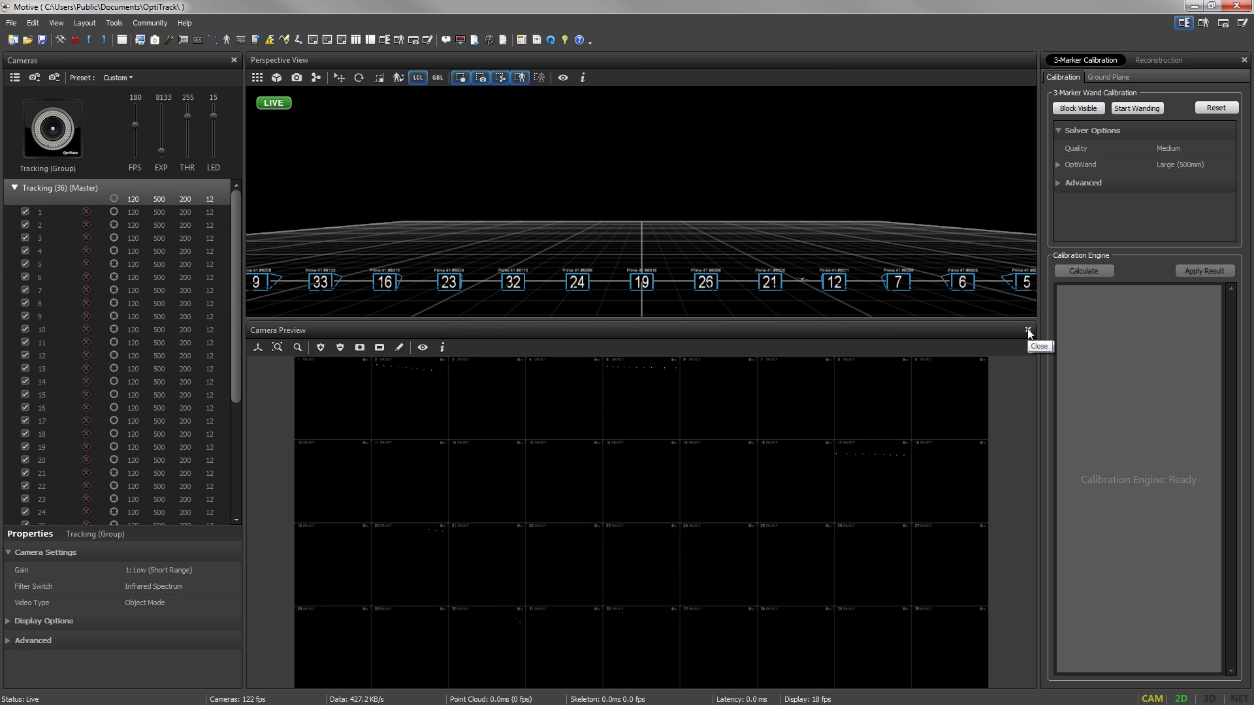
# Close the lower camera preview, switch the remaining viewport to the 2D camera view and zoom in on camera 5's marker reflections
pyautogui.click(1028, 331)
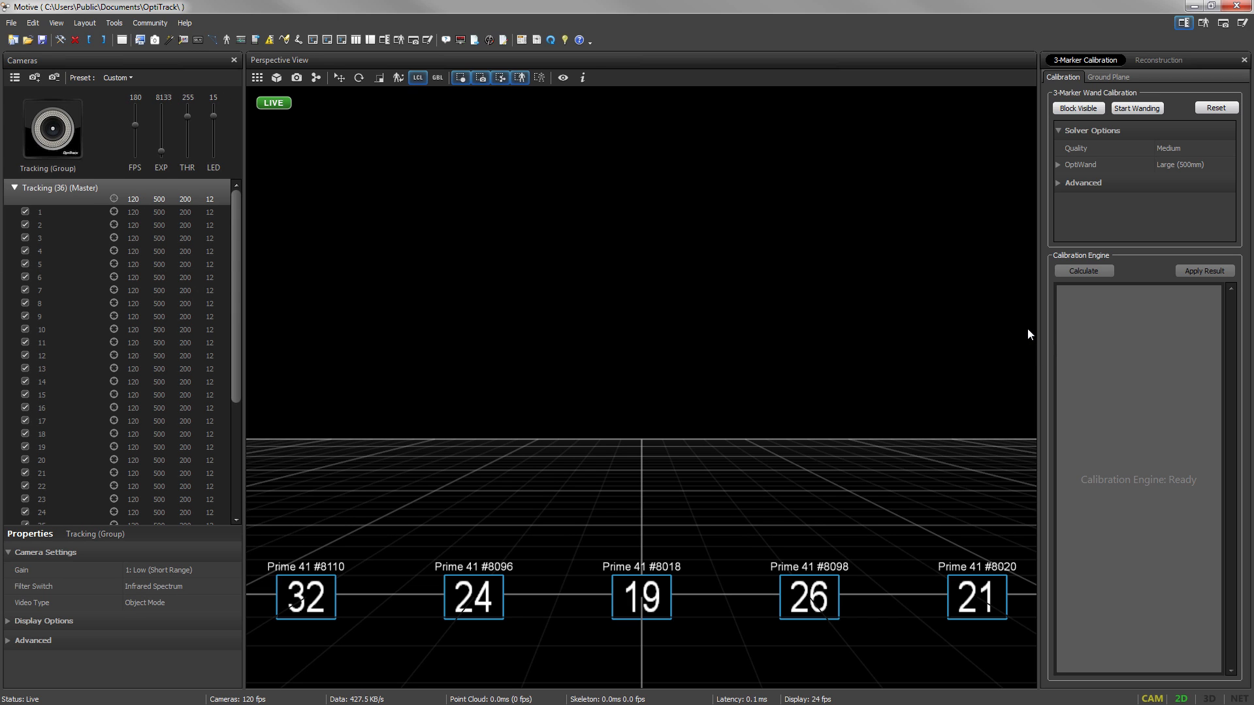
pyautogui.click(256, 78)
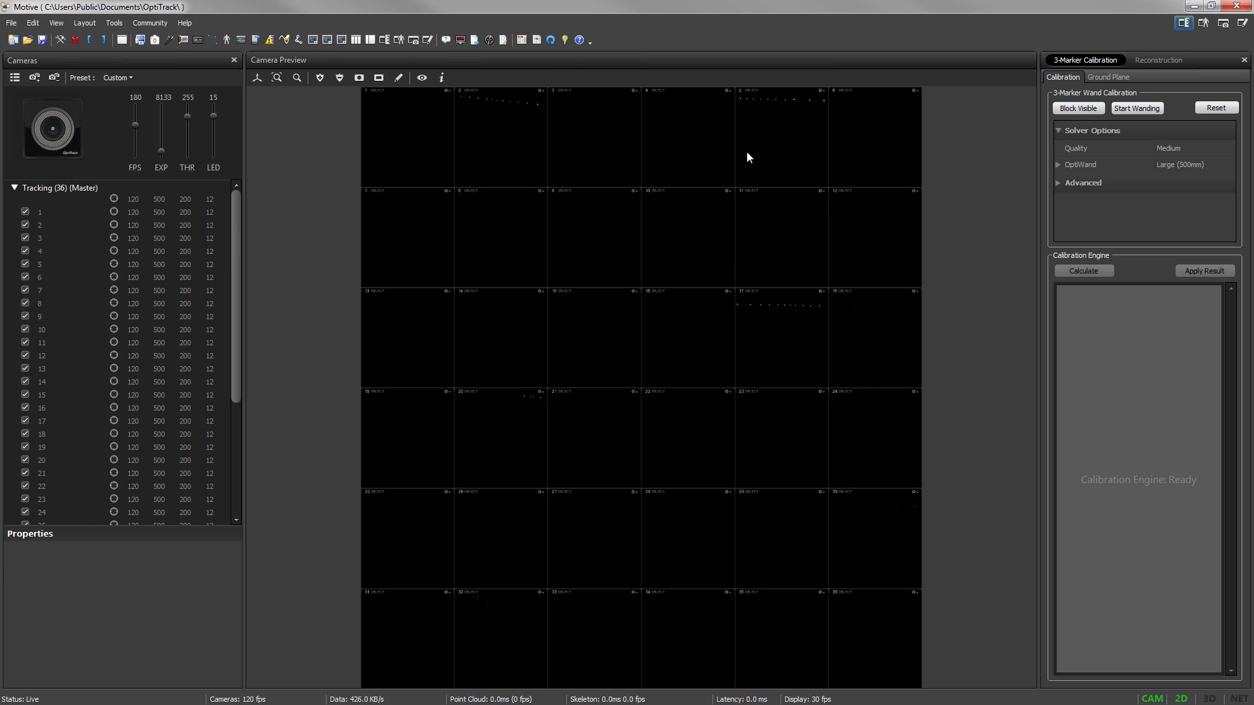
pyautogui.click(765, 139)
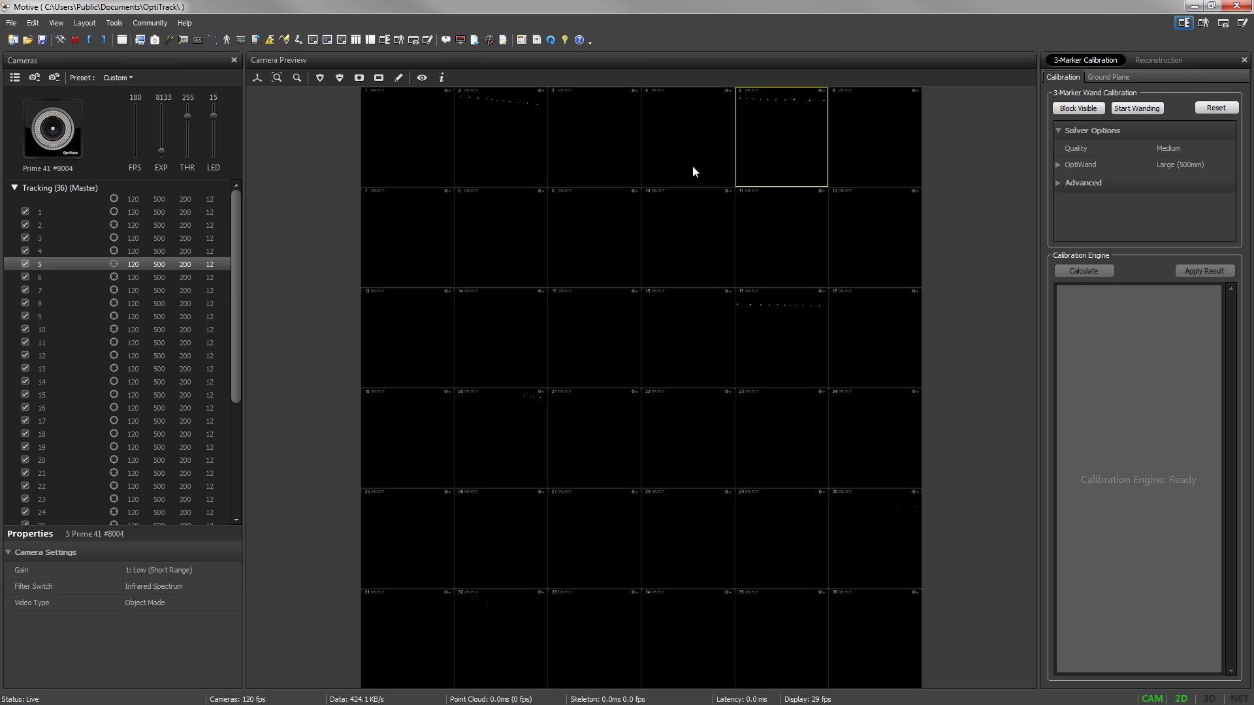
pyautogui.click(276, 78)
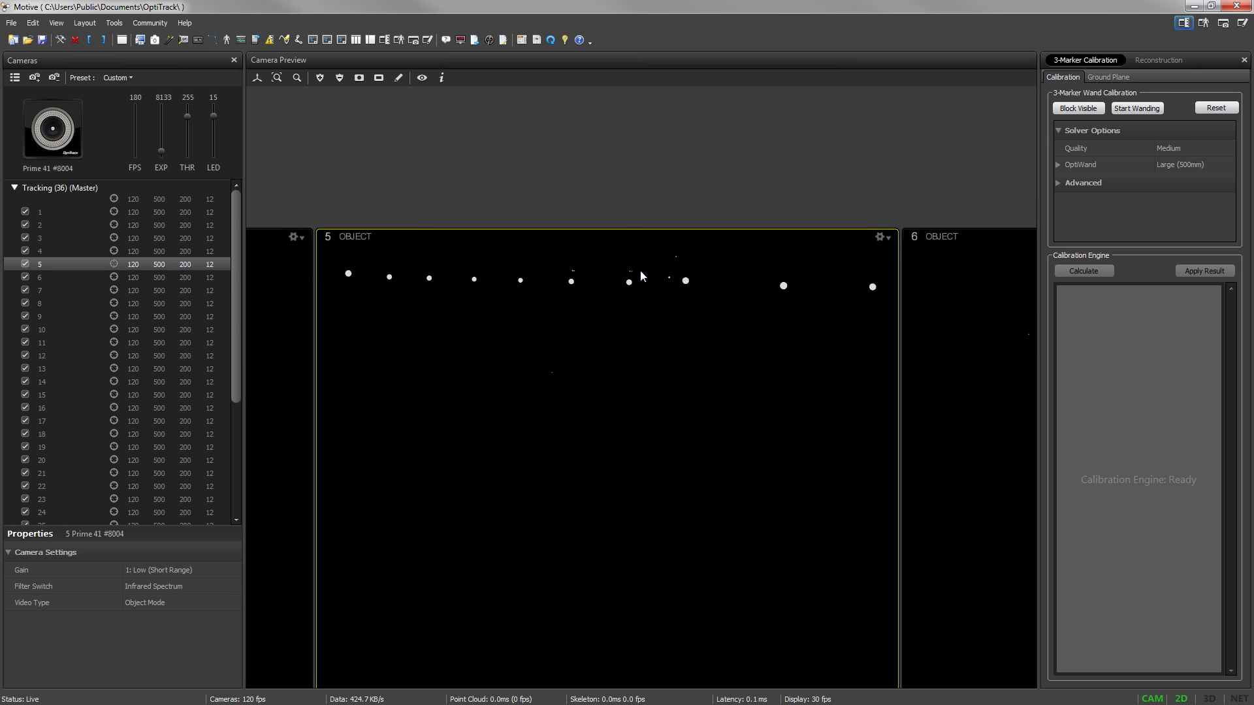
pyautogui.scroll(6, 631, 262)
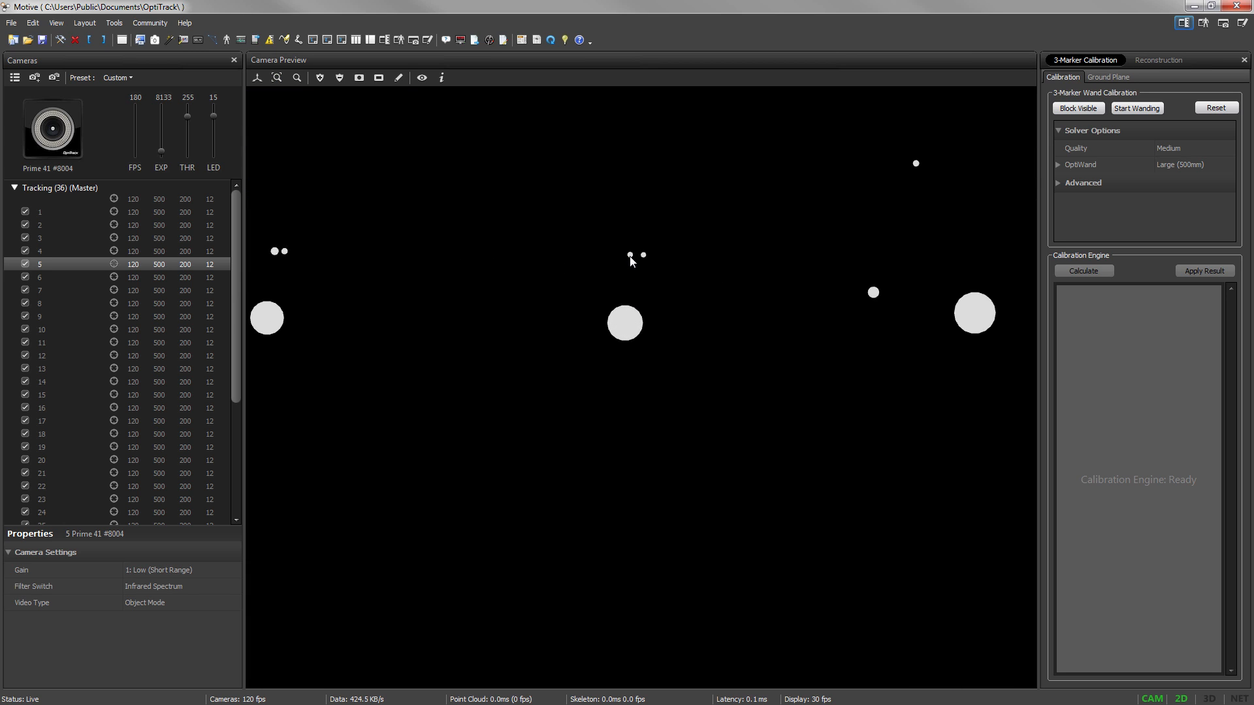
pyautogui.moveTo(631, 261); pyautogui.dragTo(647, 308, button='middle')
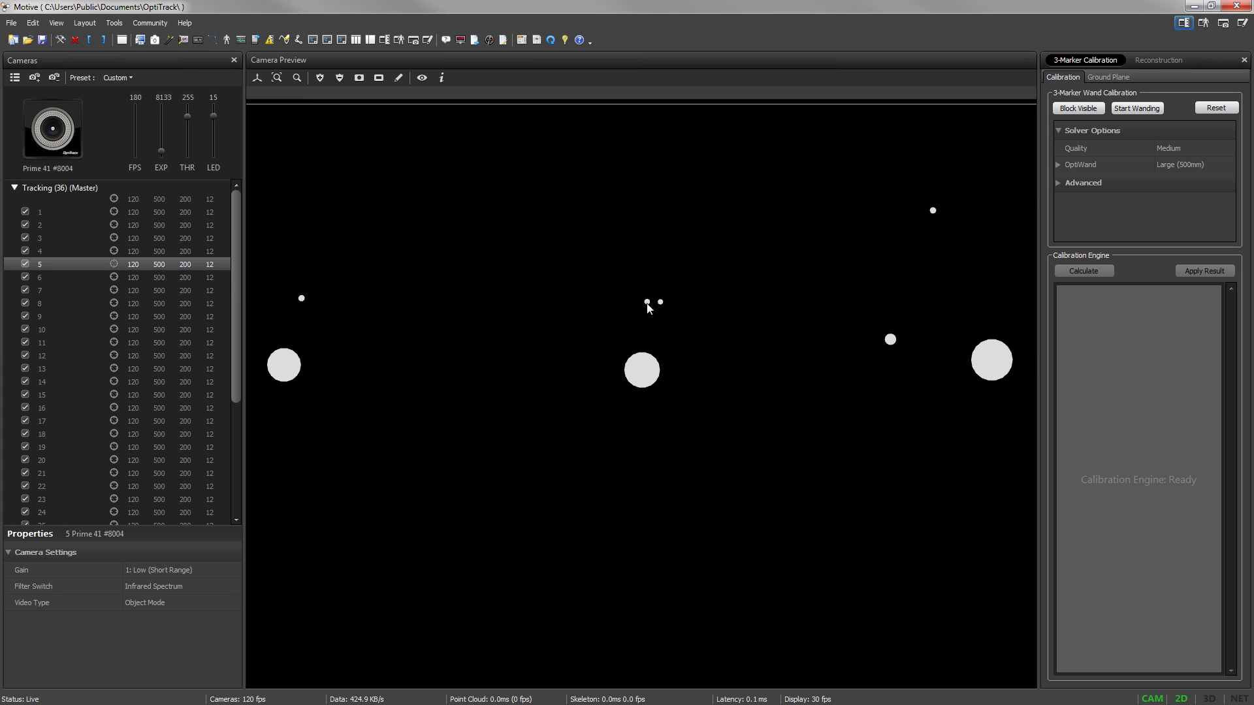
# Block all visible markers in the tracking cameras and clear the resulting masks from the whole group
pyautogui.click(316, 79)
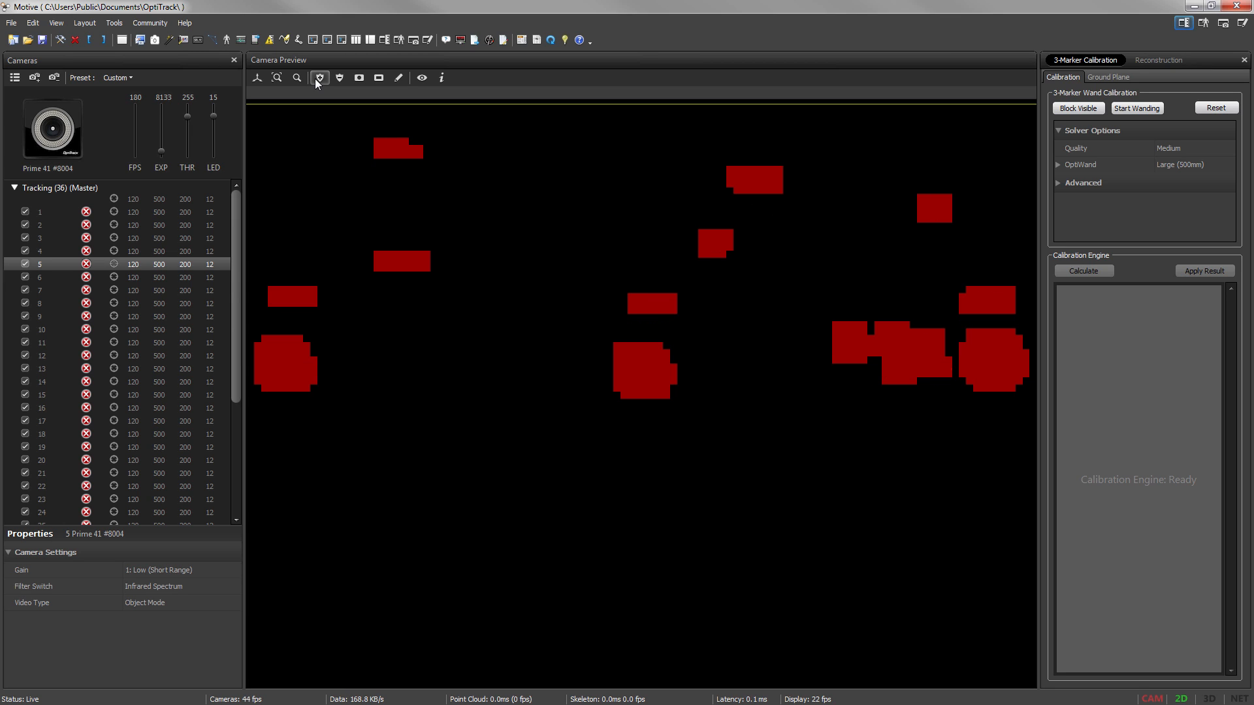
pyautogui.click(64, 190)
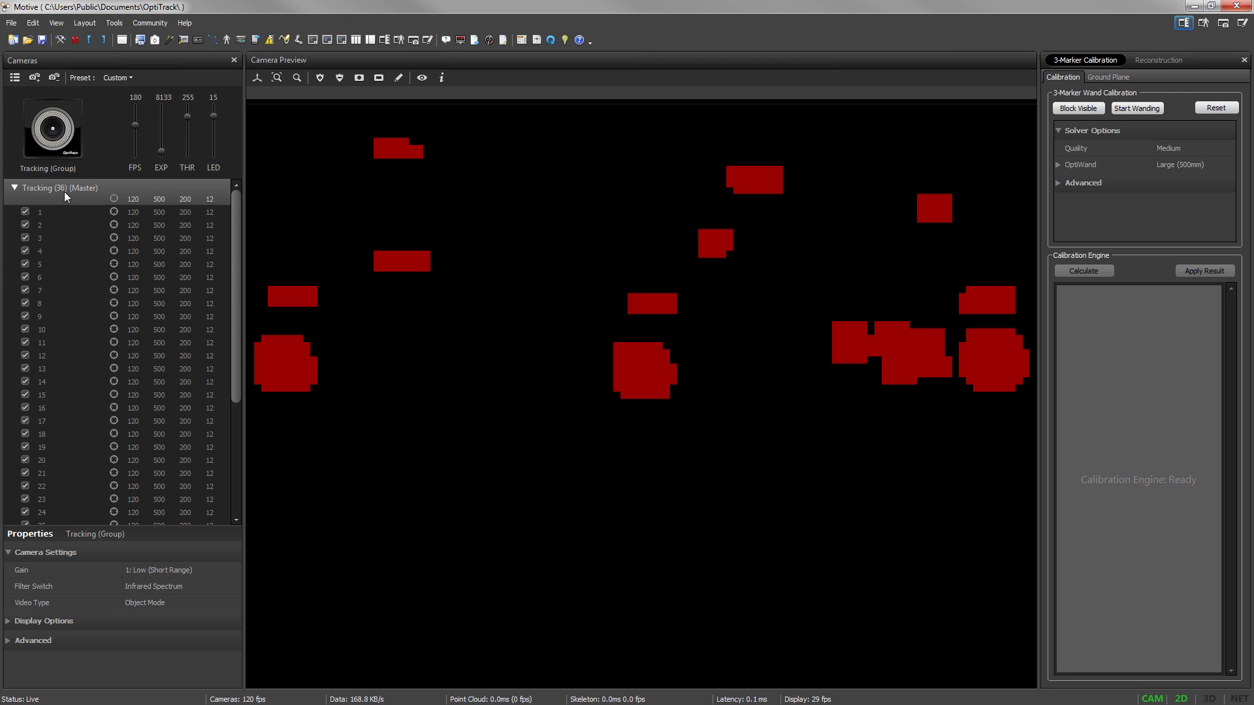
pyautogui.click(277, 77)
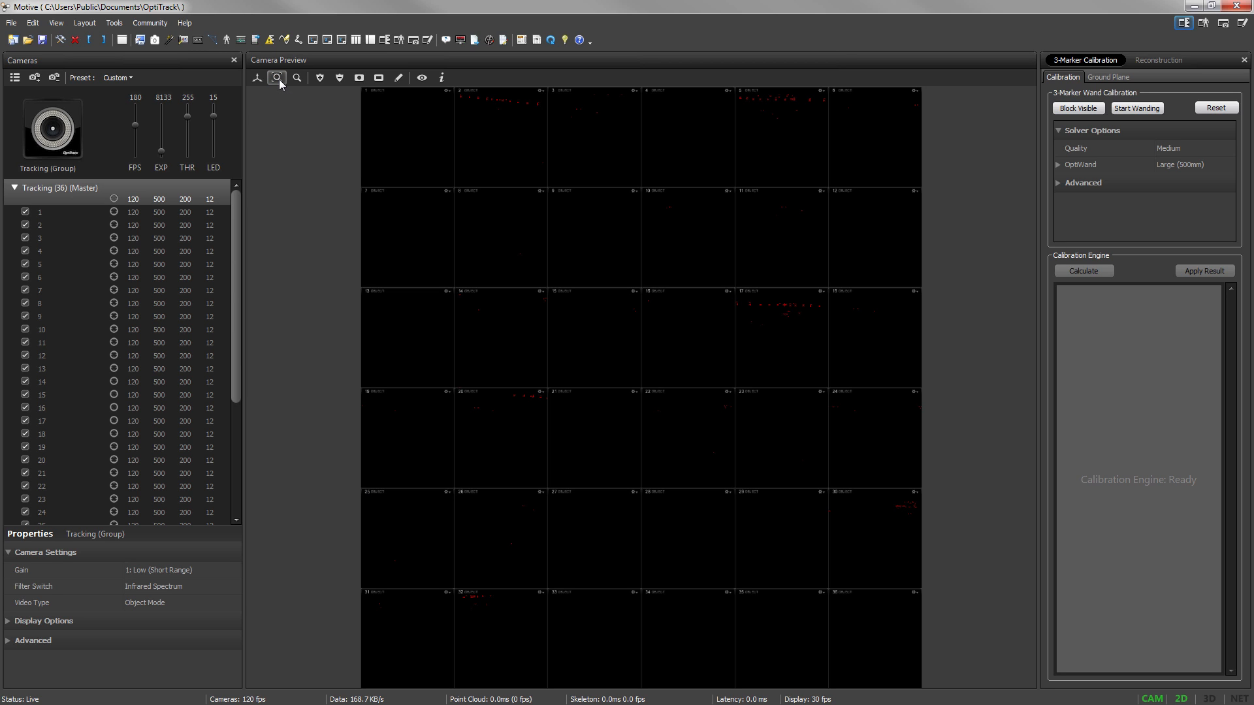
pyautogui.click(339, 78)
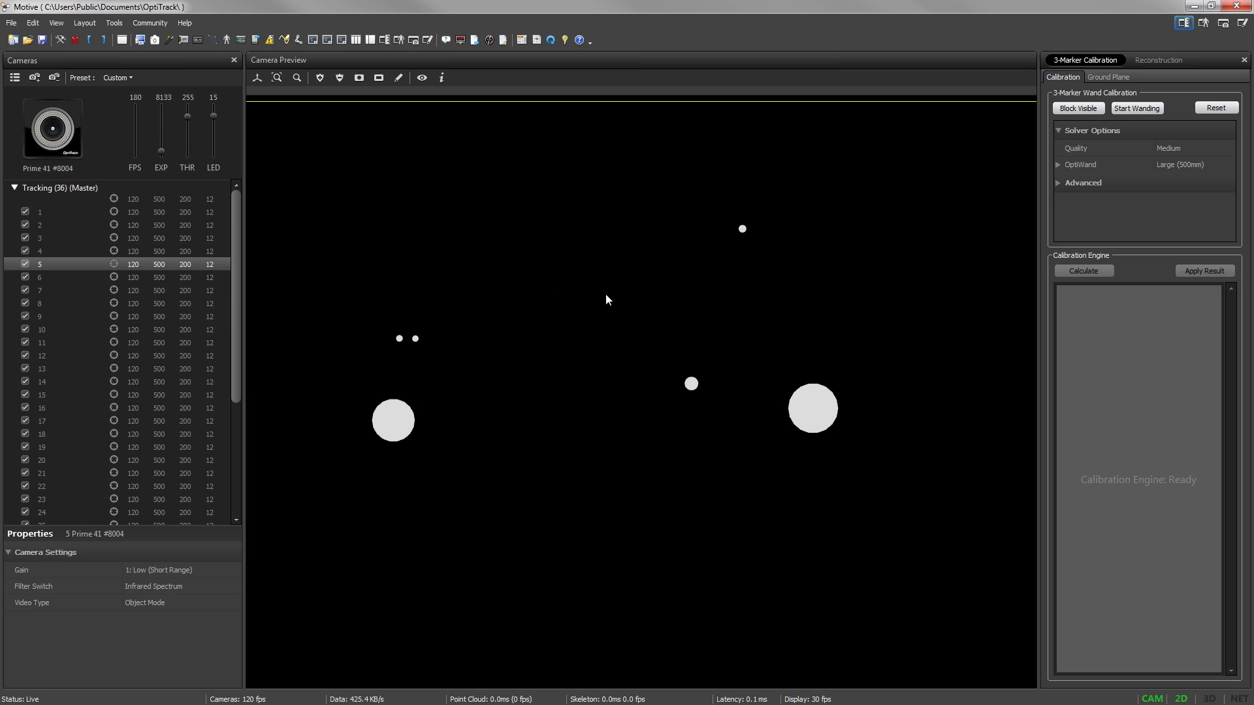
# Mask two large reflections in camera 5's view, one with a circle and one with a rectangle, and activate the pencil mask tool
pyautogui.click(358, 78)
pyautogui.moveTo(361, 383); pyautogui.dragTo(425, 450)
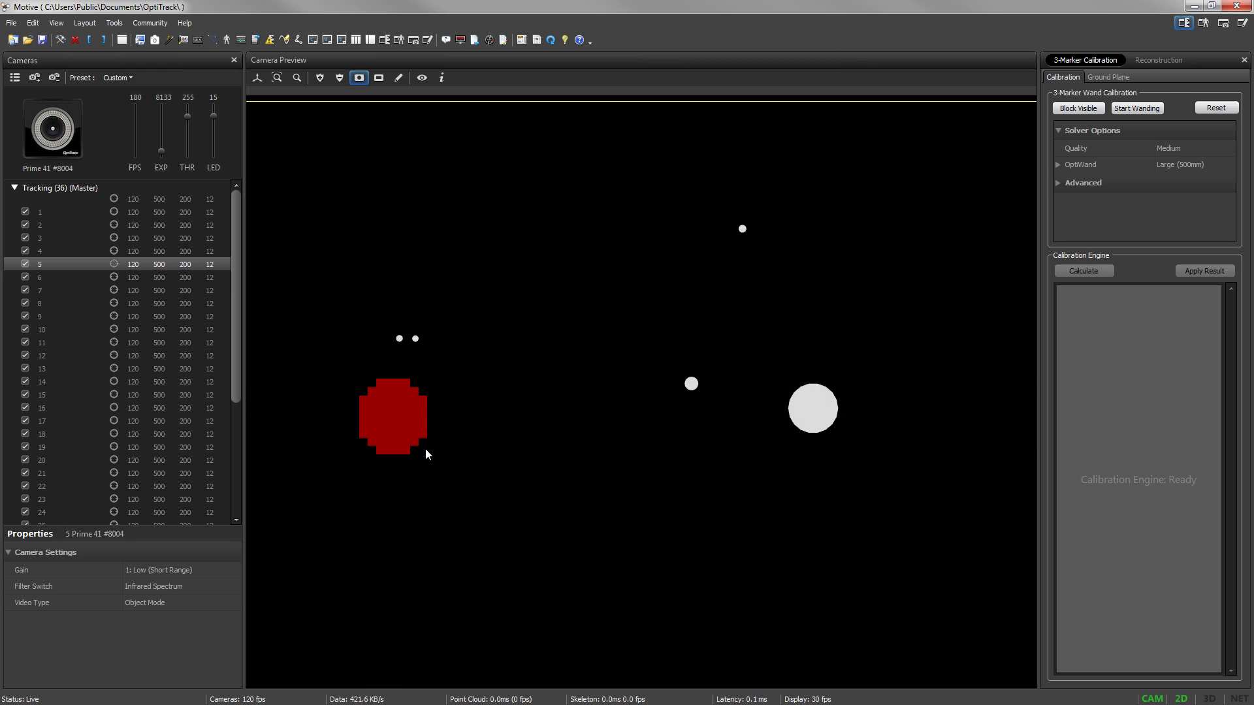
pyautogui.click(380, 78)
pyautogui.moveTo(766, 370); pyautogui.dragTo(849, 446)
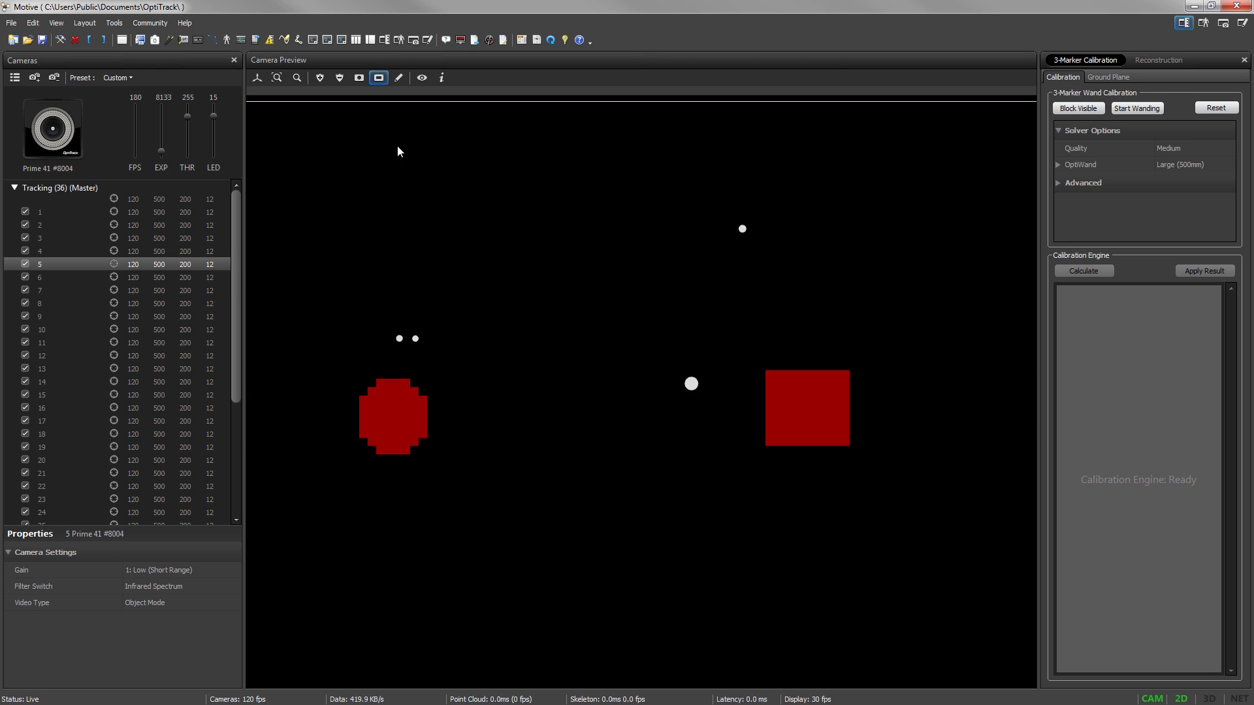
pyautogui.click(399, 78)
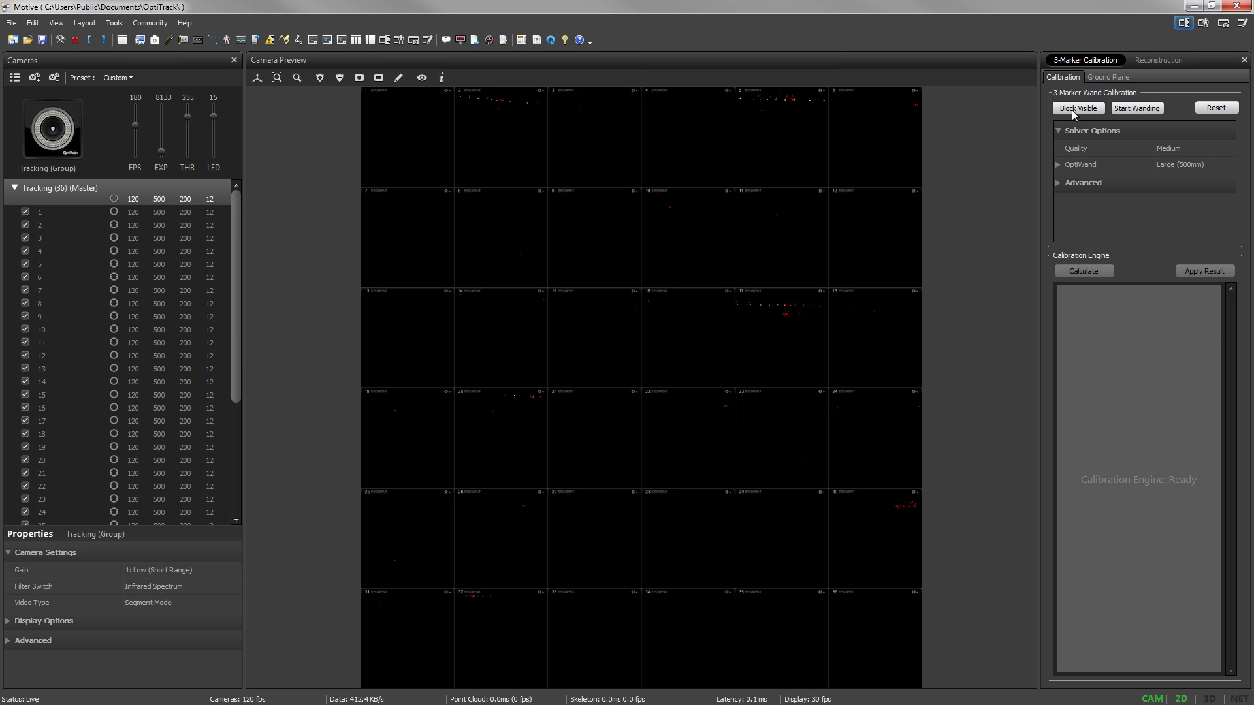
# Block the visible reflections in all tracking cameras and start wanding to collect calibration samples
pyautogui.click(1074, 109)
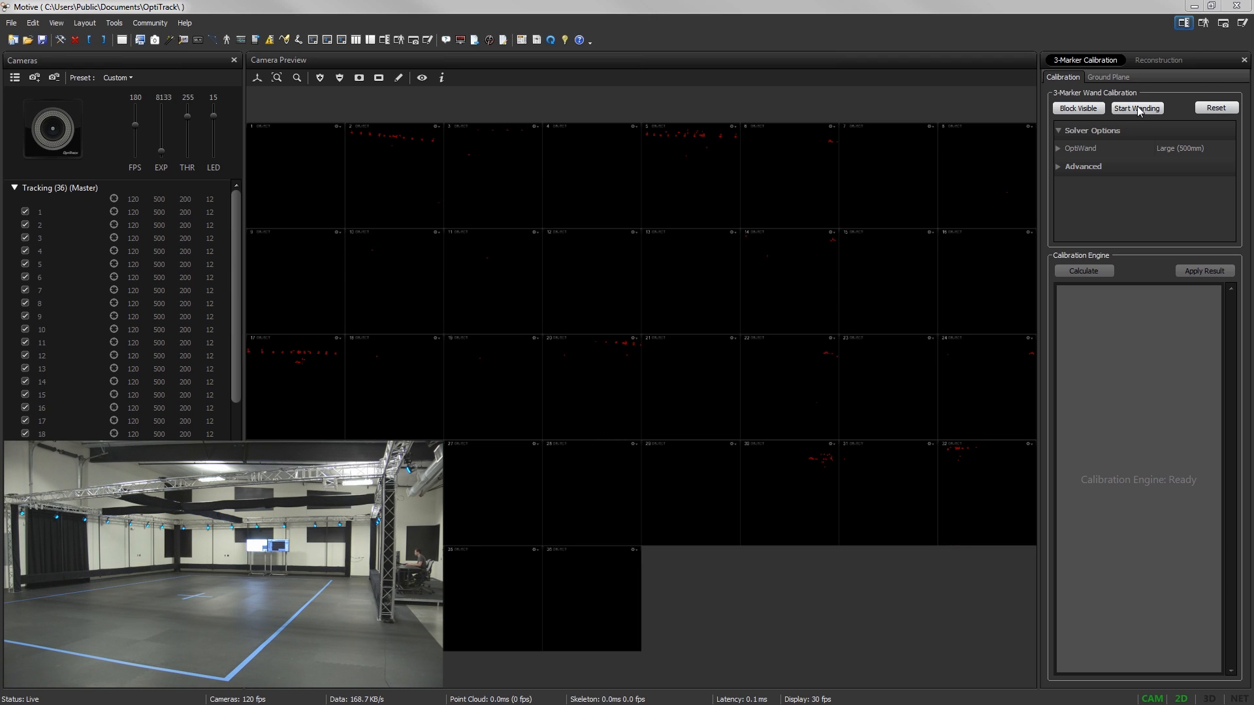
pyautogui.click(1138, 108)
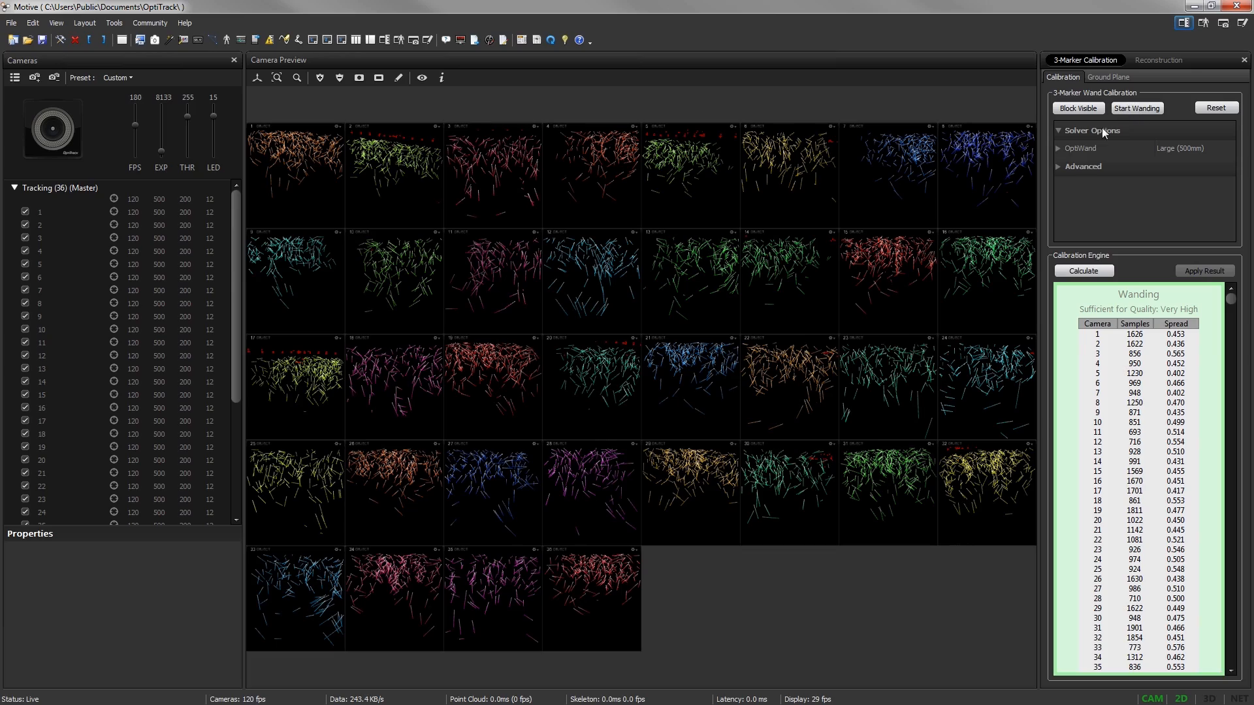
# Calculate the calibration from the wand samples and add Dockable Viewport 1, with the upper viewport showing the capture volume in 3D
pyautogui.click(1087, 271)
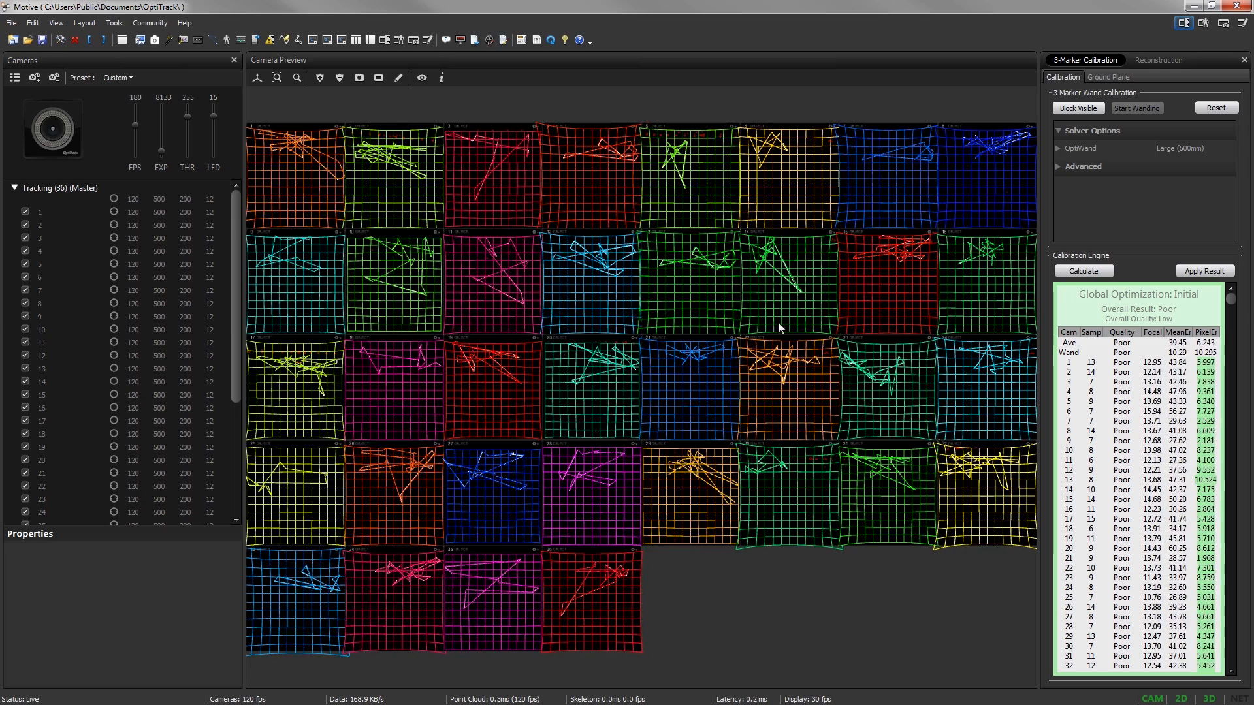
pyautogui.click(58, 24)
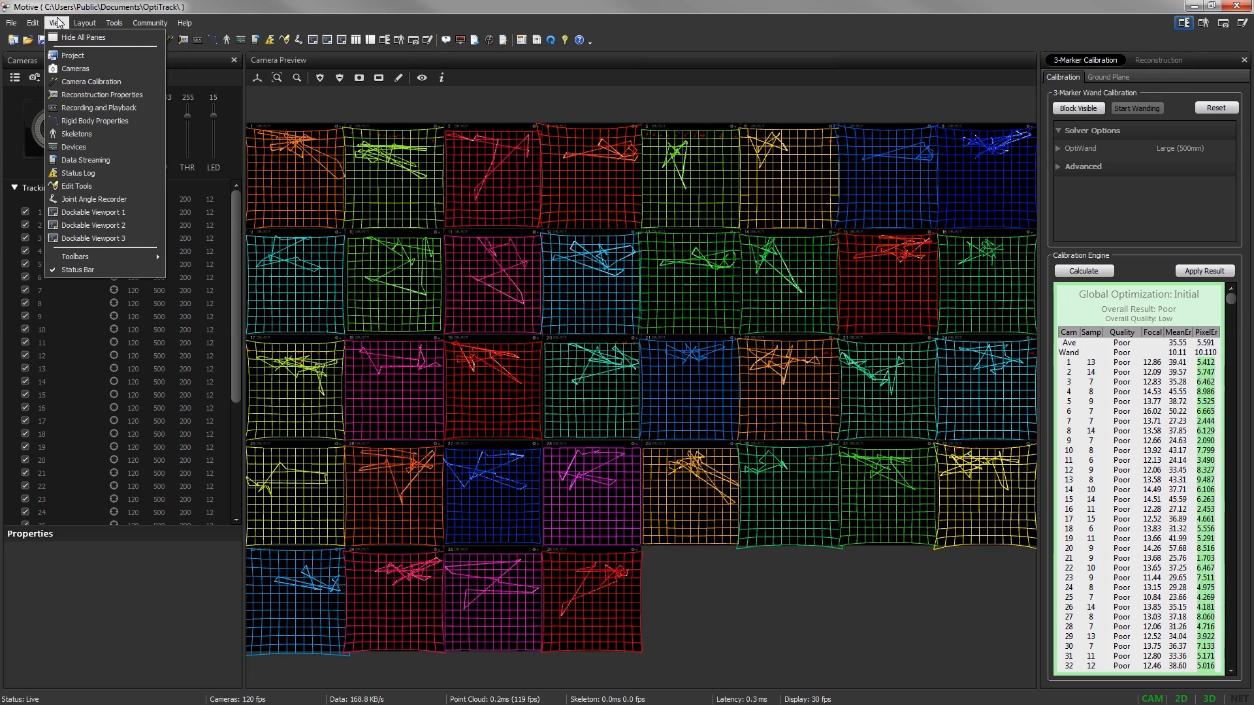
pyautogui.click(83, 211)
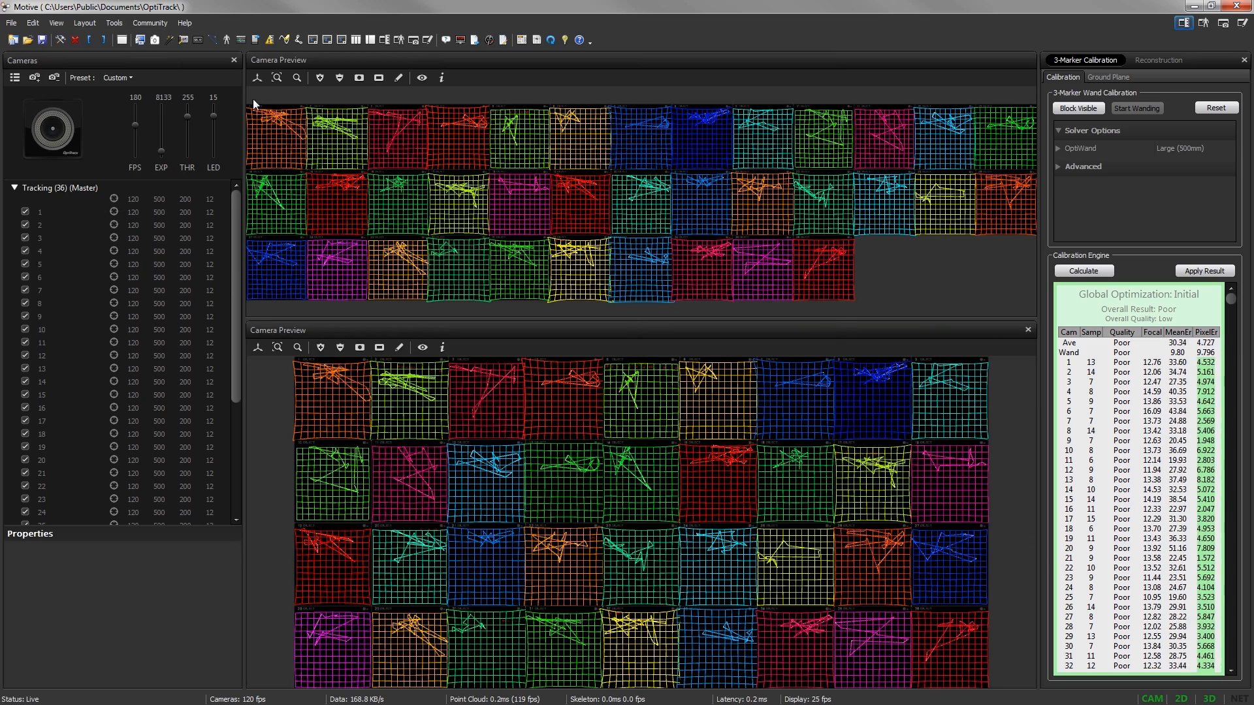
pyautogui.click(257, 78)
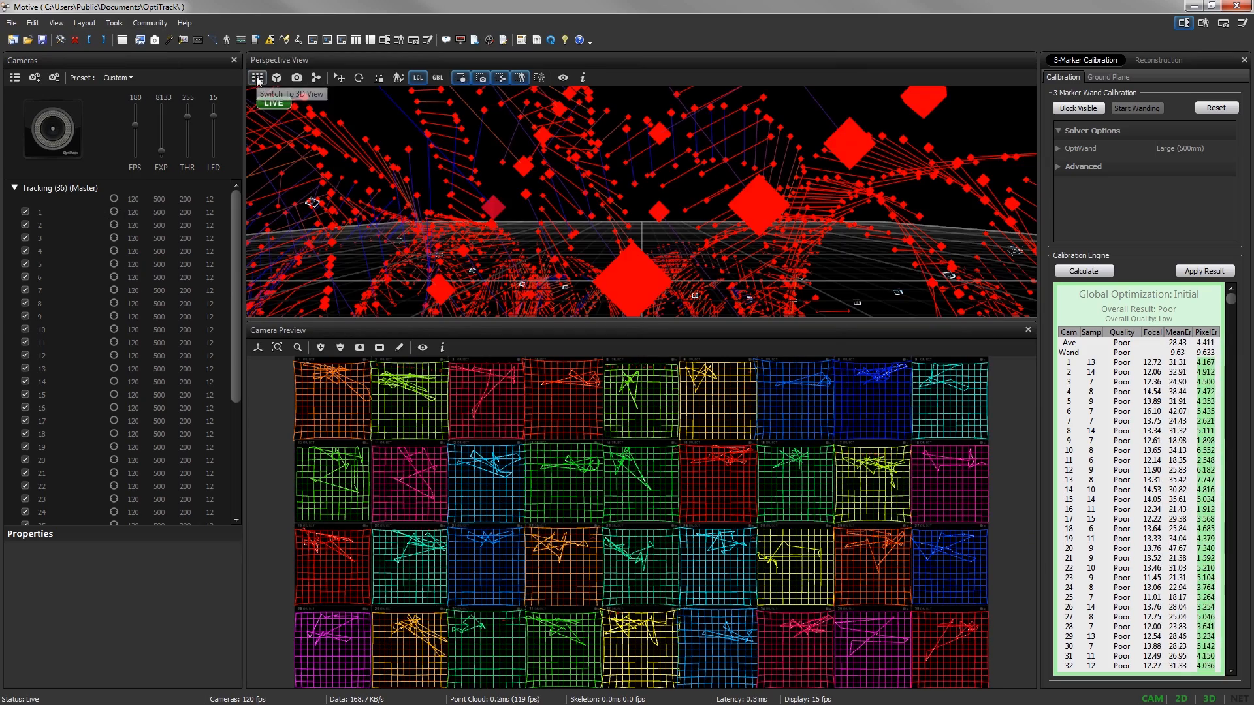
pyautogui.moveTo(484, 203); pyautogui.dragTo(669, 231, button='right')
pyautogui.scroll(-10, 668, 209)
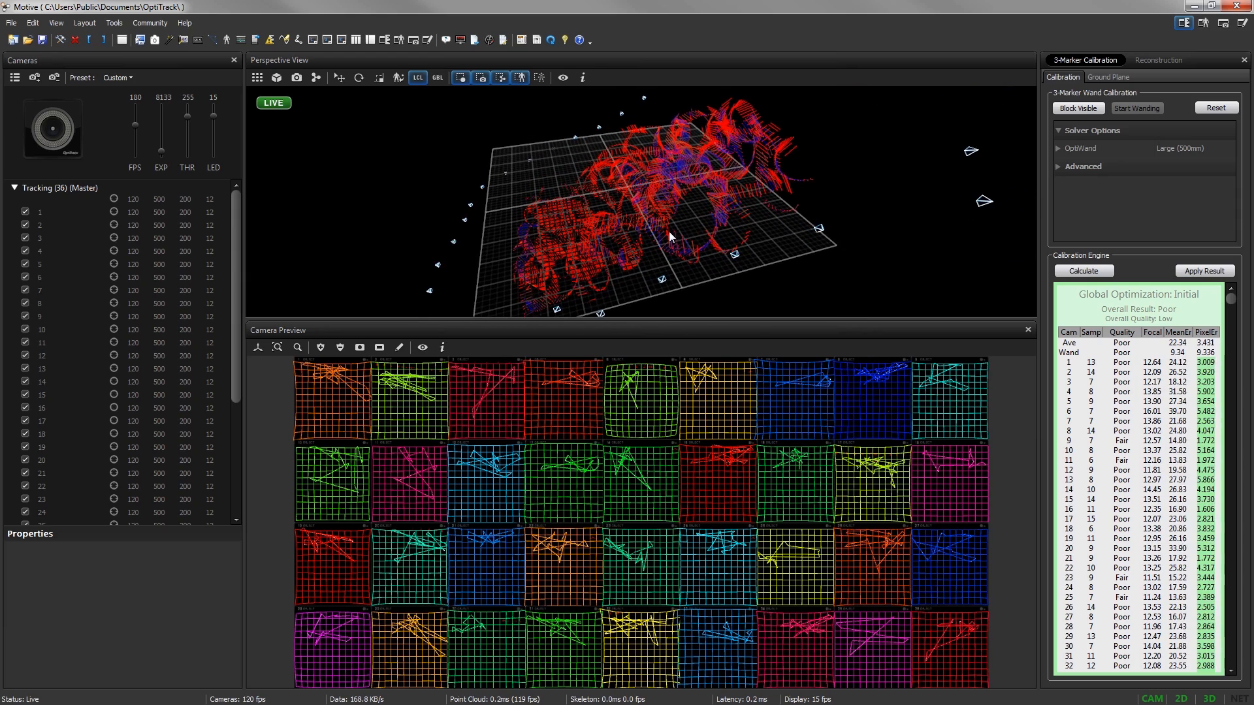
pyautogui.scroll(2, 668, 231)
pyautogui.moveTo(657, 236); pyautogui.dragTo(655, 240, button='middle')
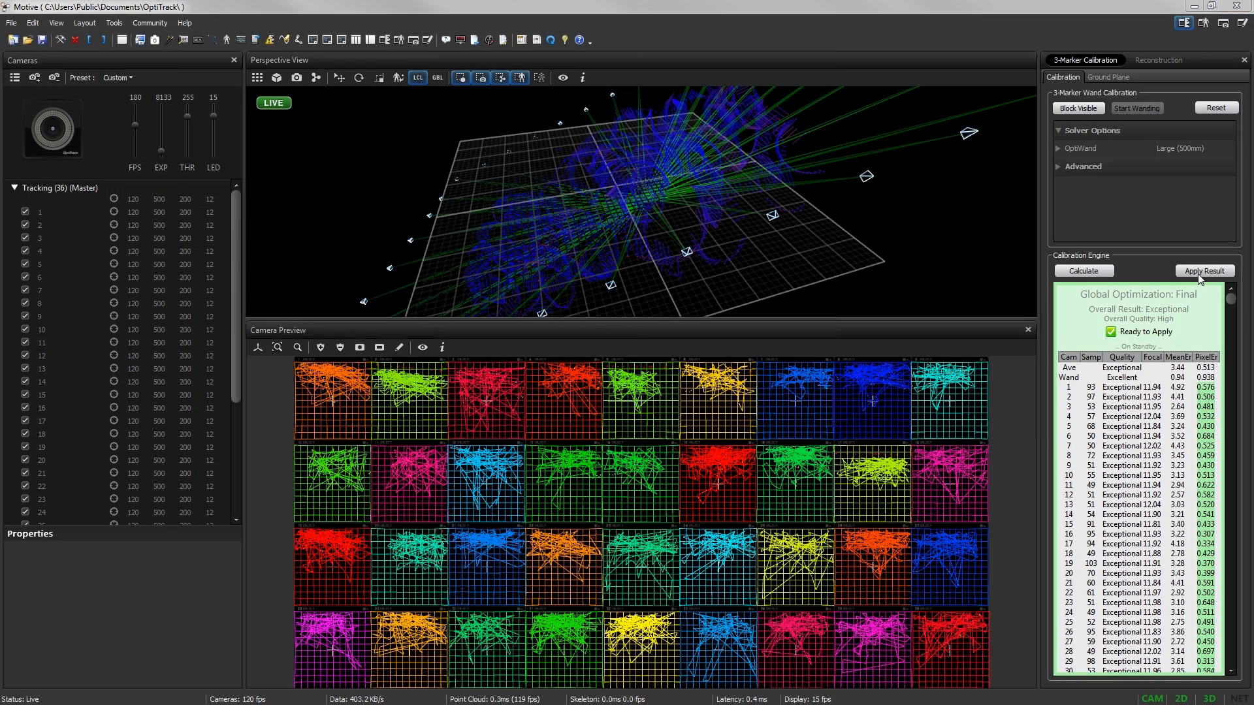
# Apply the calibration result with the suggested residual and save the wanding timeline file in My Documents
pyautogui.click(1173, 274)
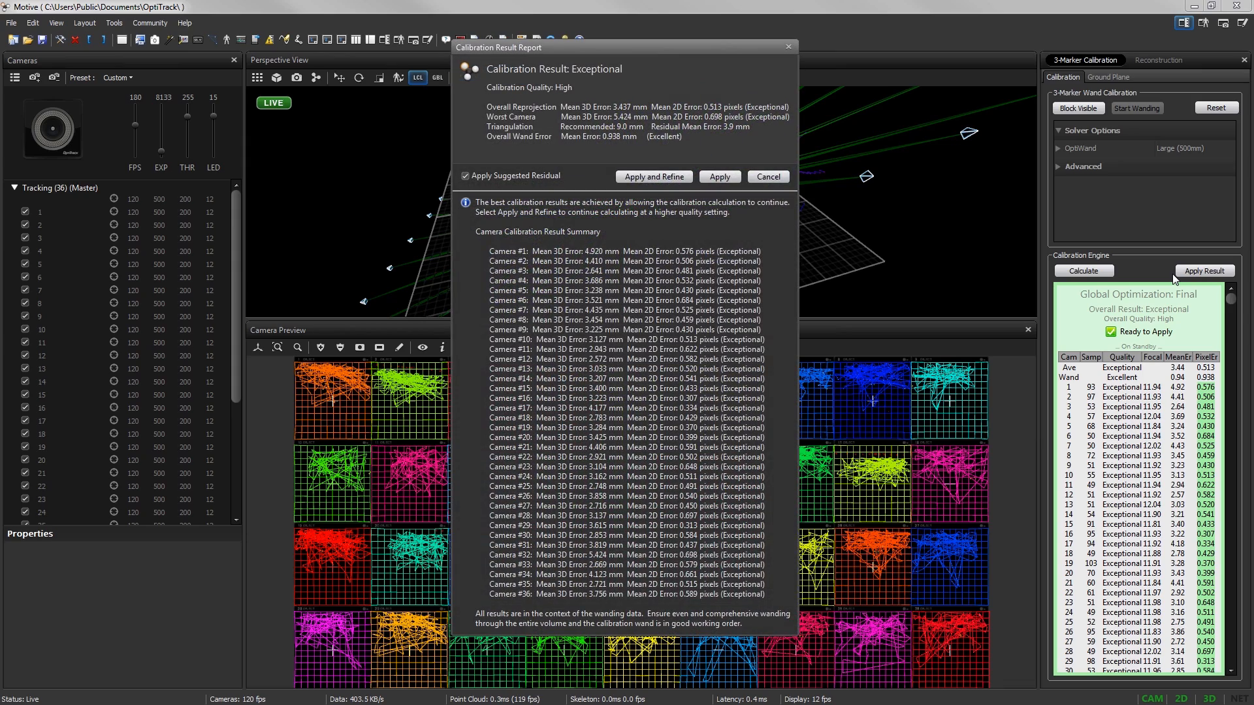
pyautogui.click(716, 177)
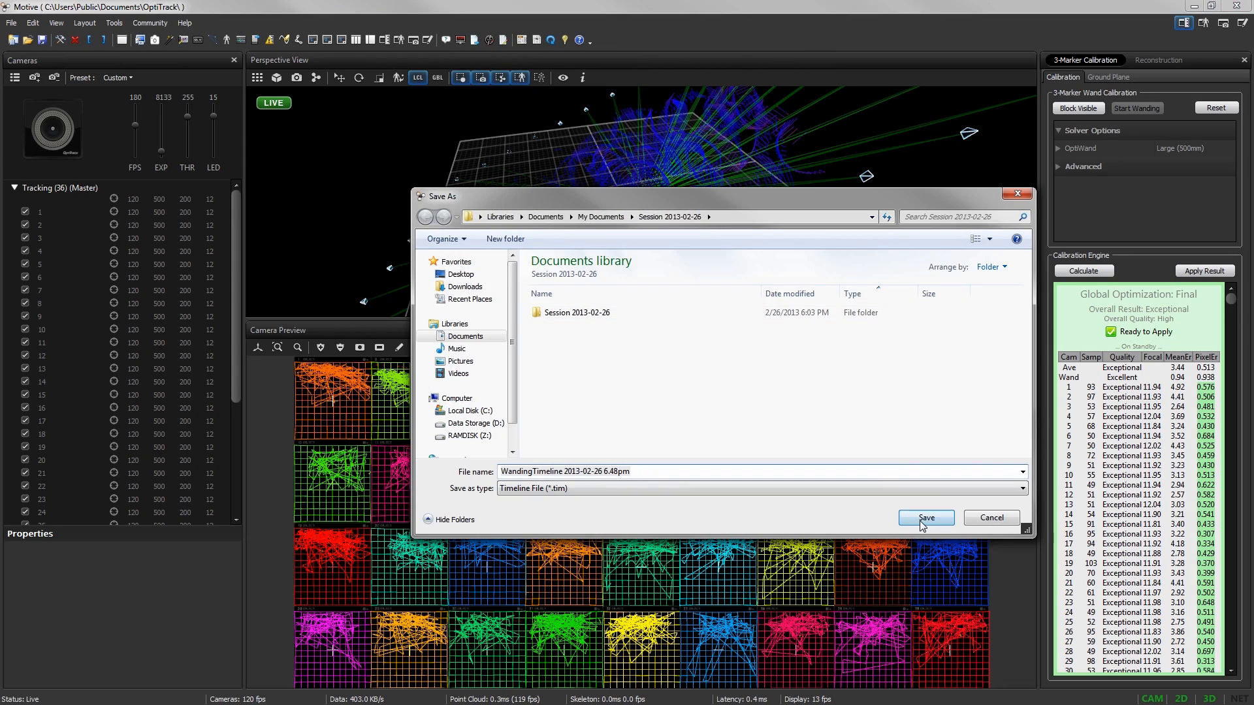
pyautogui.click(589, 220)
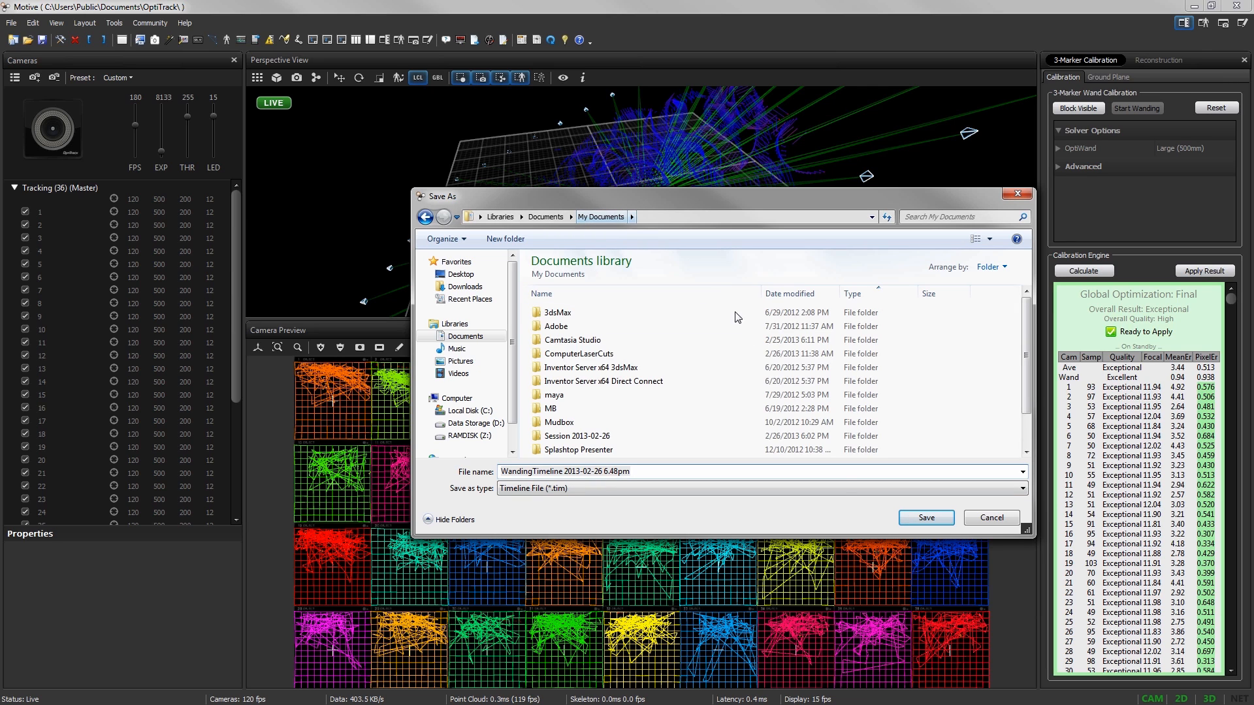
pyautogui.click(924, 519)
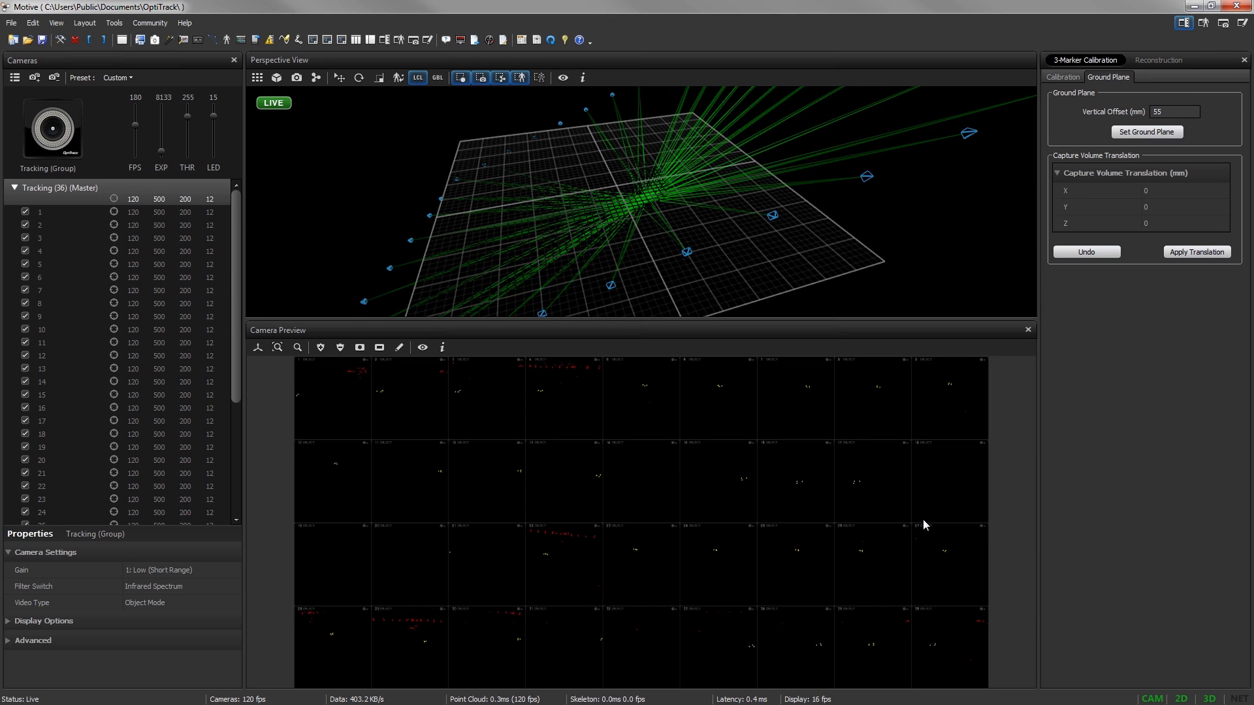
# Set the ground plane from the ground plane settings and save the calibration result as a .cal file in My Documents
pyautogui.click(1137, 133)
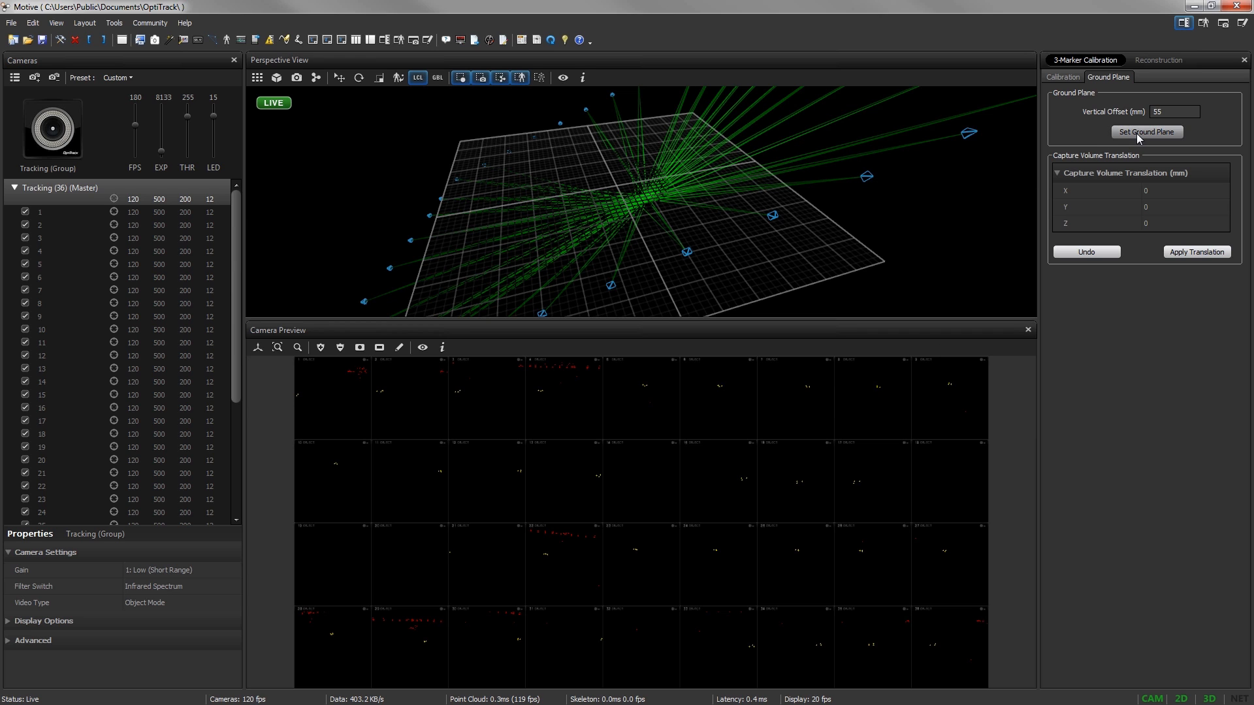
pyautogui.click(922, 518)
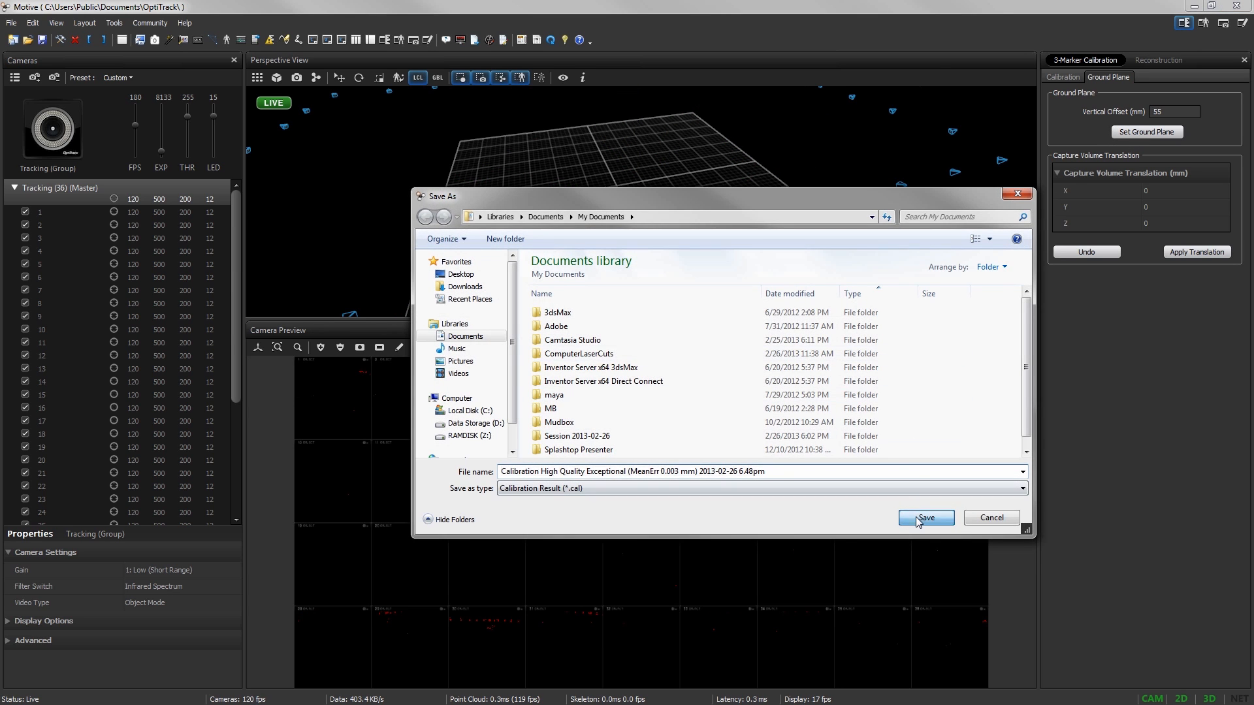
# Open the Volume Accuracy Tool for checking the calibrated capture volume with the wand
pyautogui.moveTo(700, 294); pyautogui.dragTo(644, 248, button='right')
pyautogui.scroll(-3, 630, 208)
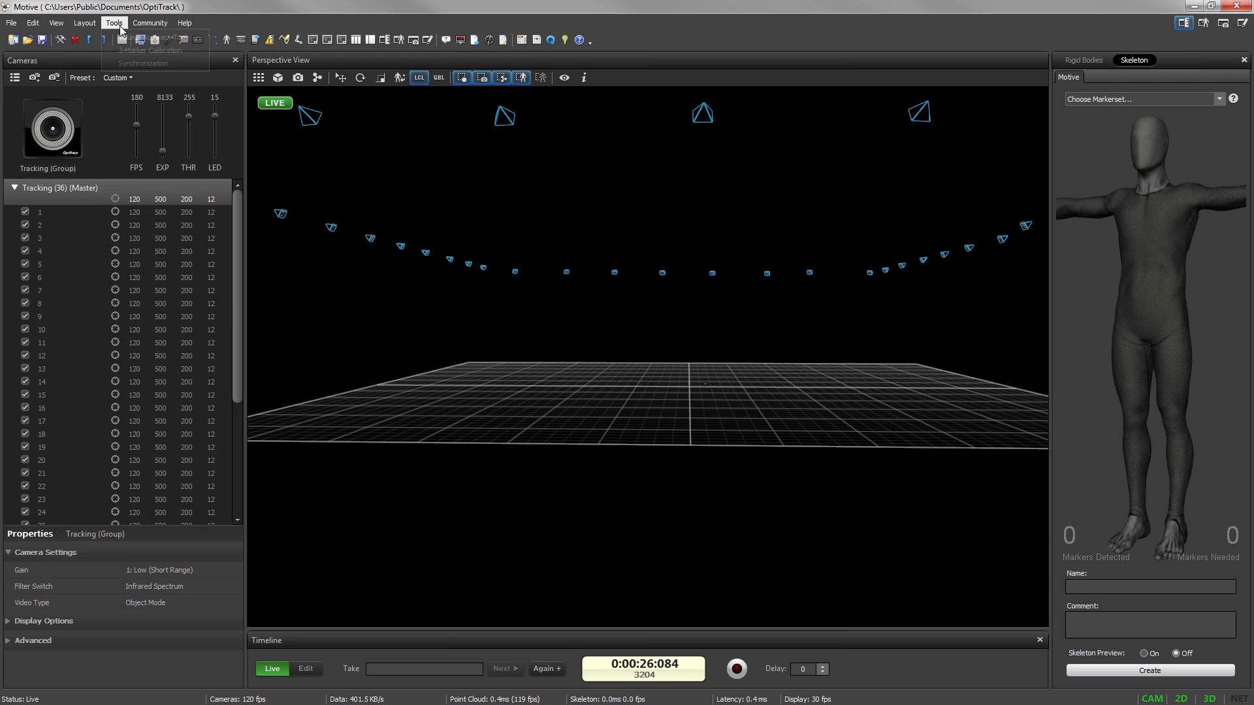
pyautogui.click(117, 24)
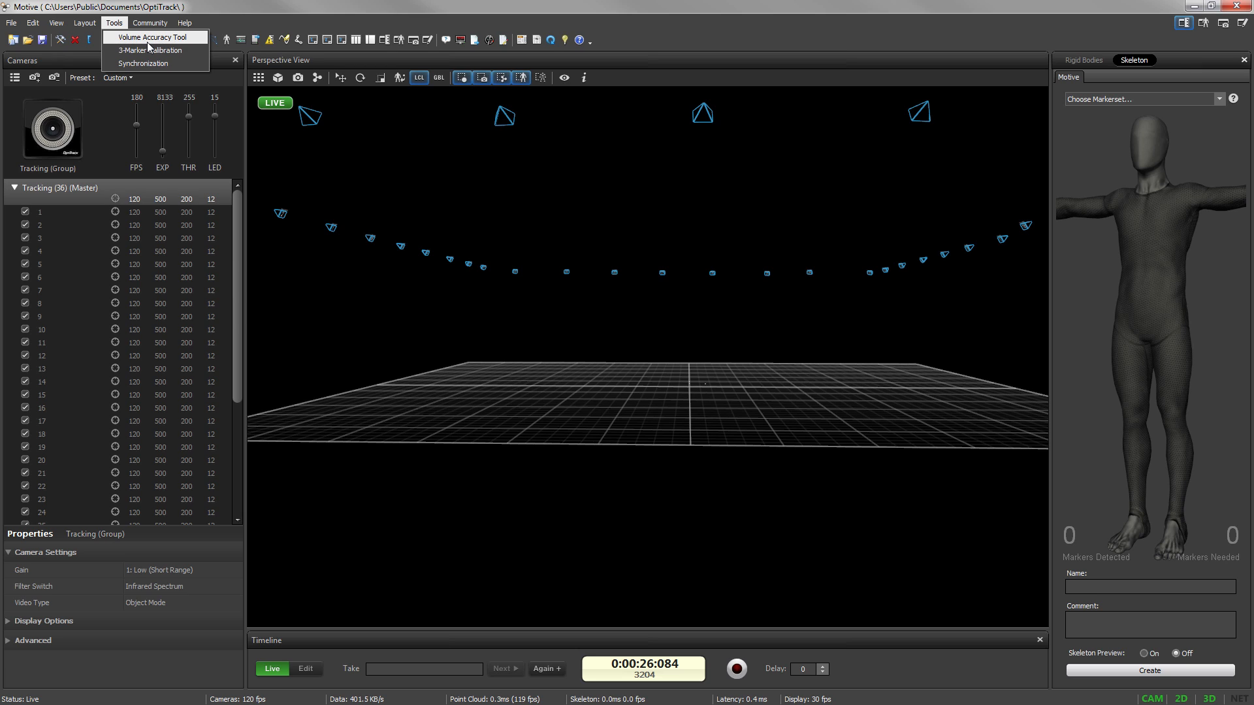
pyautogui.click(147, 41)
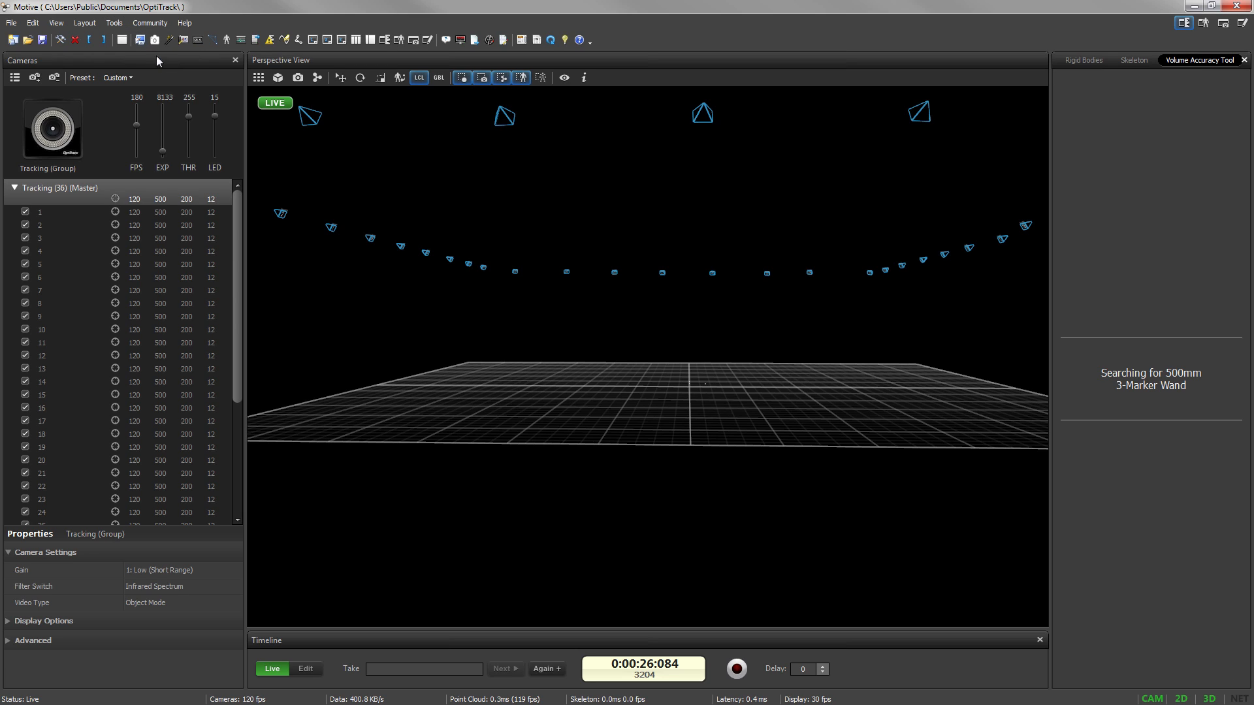